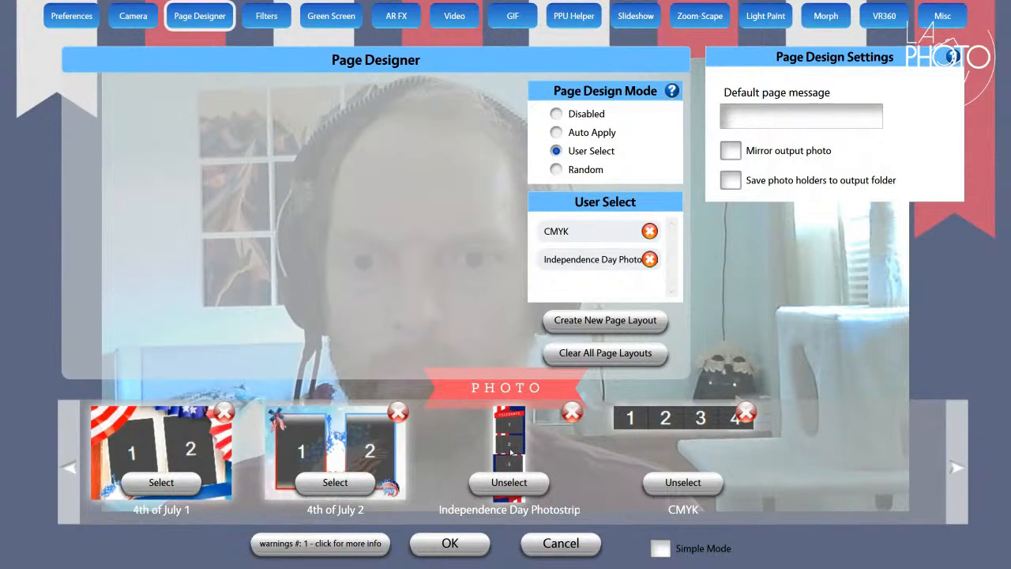
# Open the Independence Day Photostrip page layout and examine each of its four photo holders
pyautogui.click(512, 452)
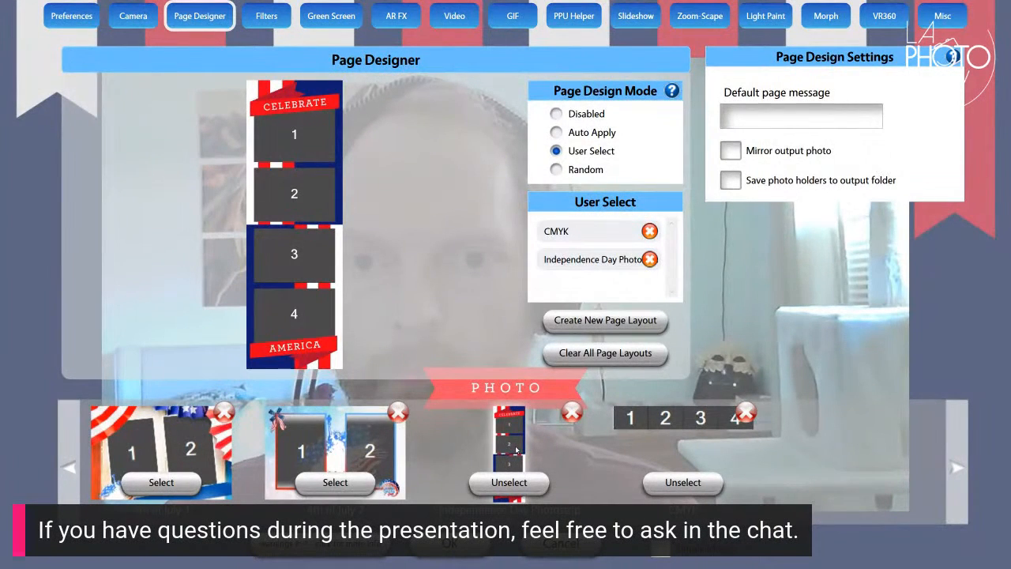
pyautogui.doubleClick(516, 450)
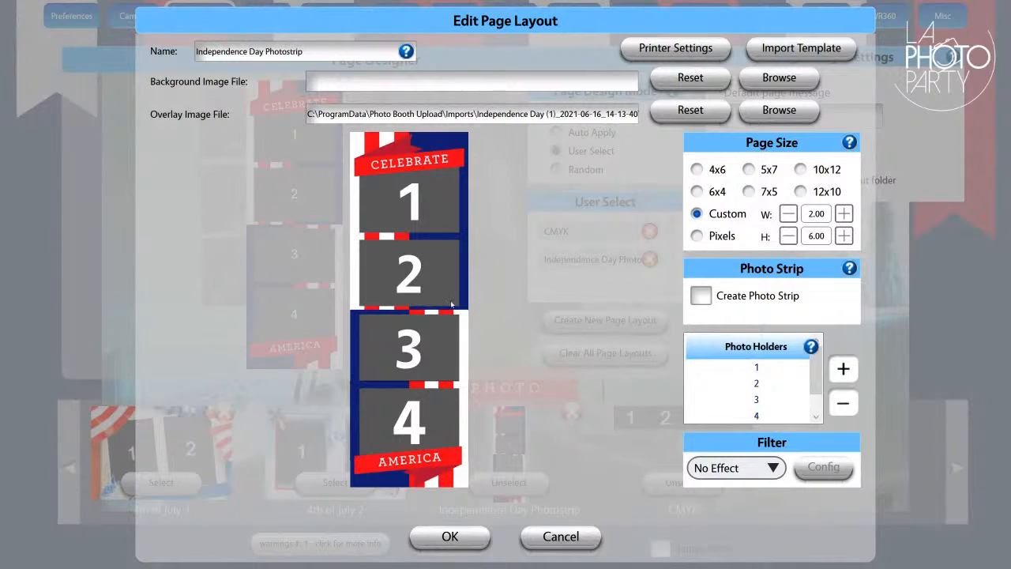
pyautogui.click(806, 370)
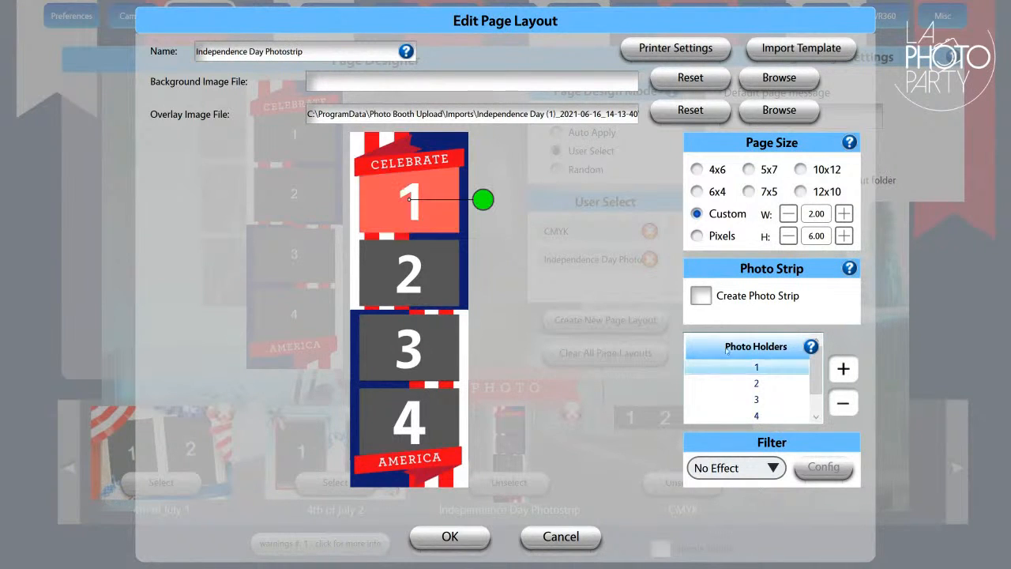
pyautogui.click(758, 383)
pyautogui.click(759, 399)
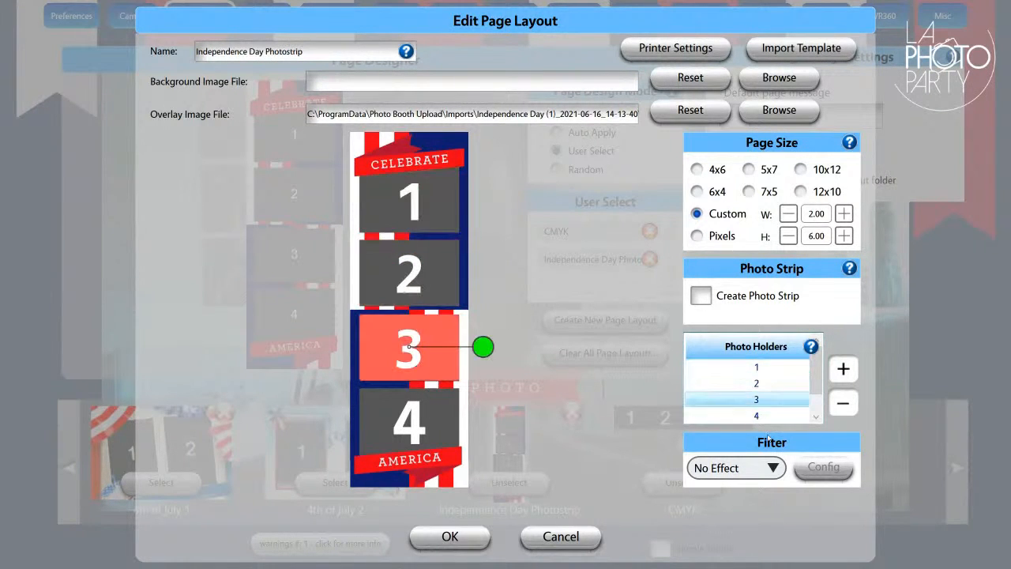
pyautogui.click(758, 416)
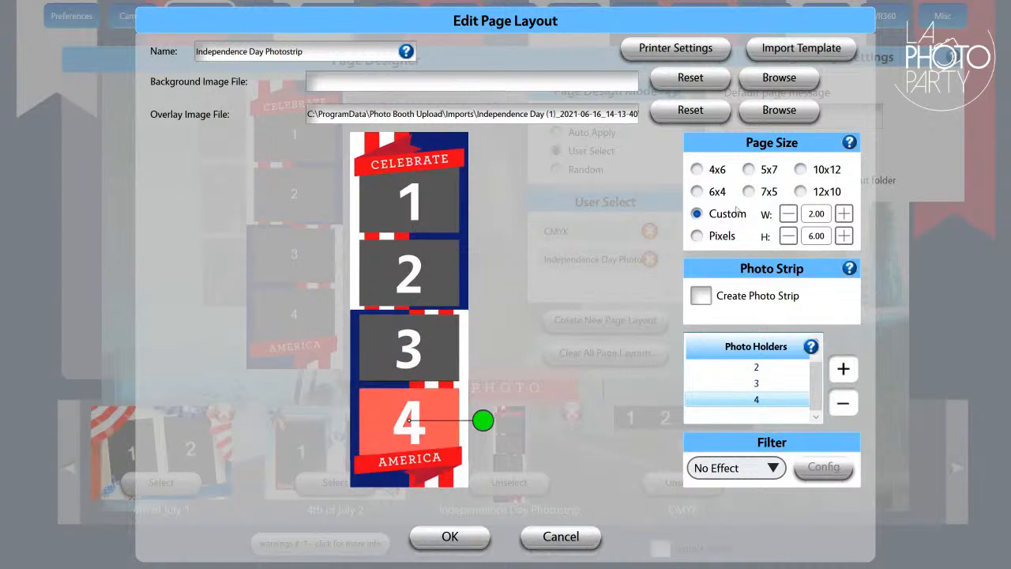
# Try a 4x6 page size with photo strip creation enabled for the Independence Day Photostrip layout
pyautogui.click(699, 170)
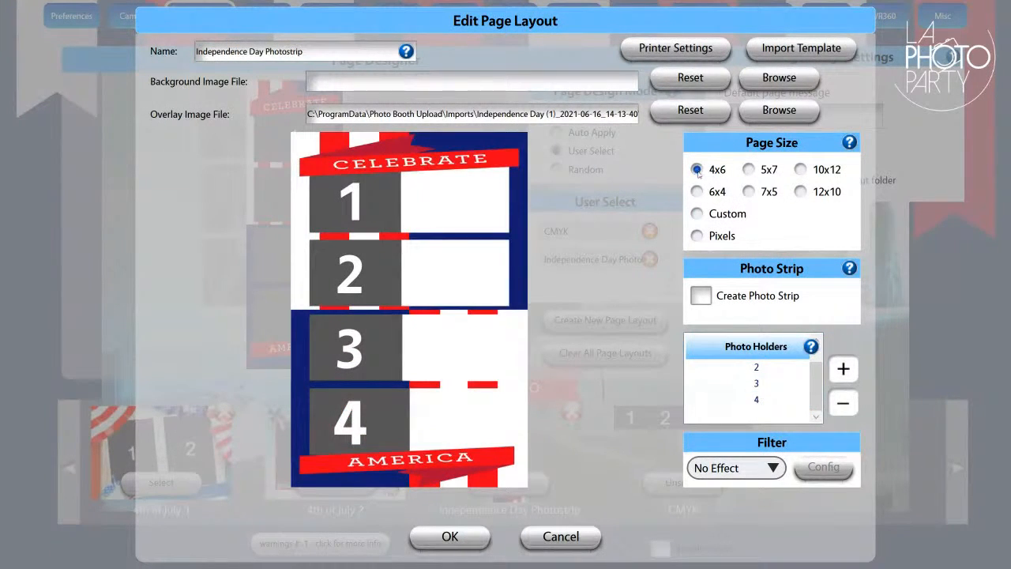
pyautogui.click(701, 295)
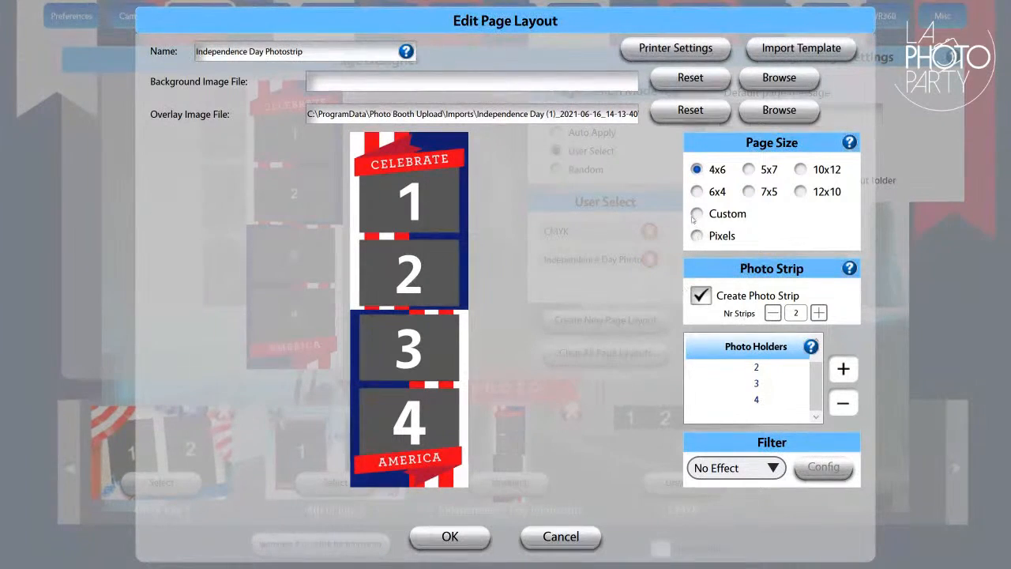
# Examine the photostrip layout's save printer settings option and available printers, and discard the layout edits
pyautogui.click(719, 47)
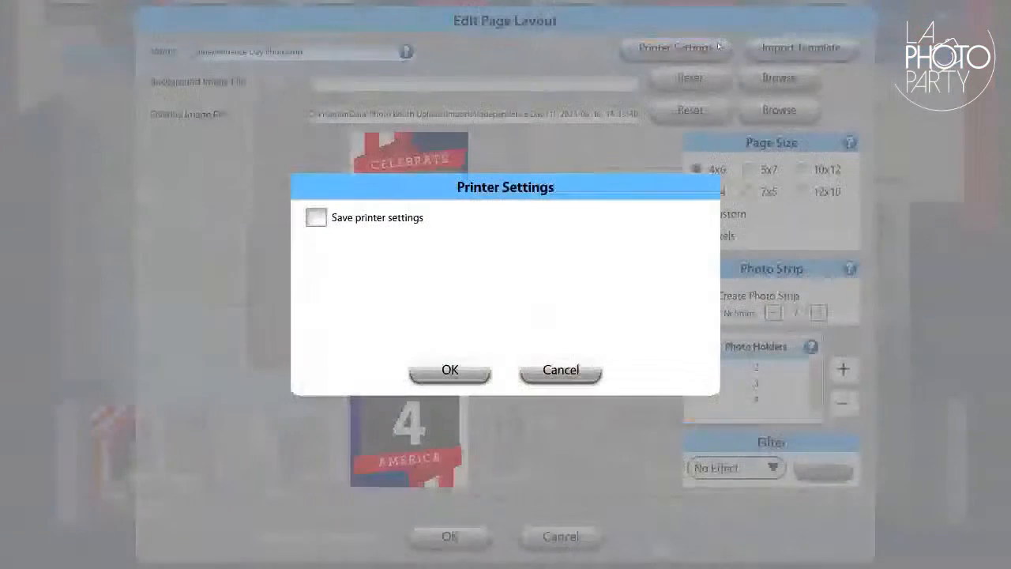
pyautogui.click(316, 218)
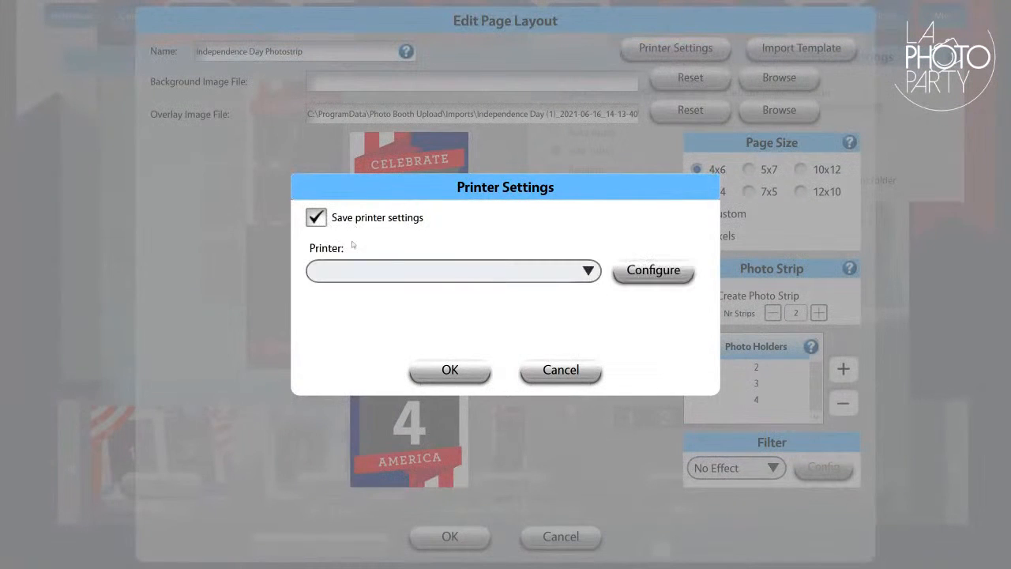
pyautogui.click(585, 273)
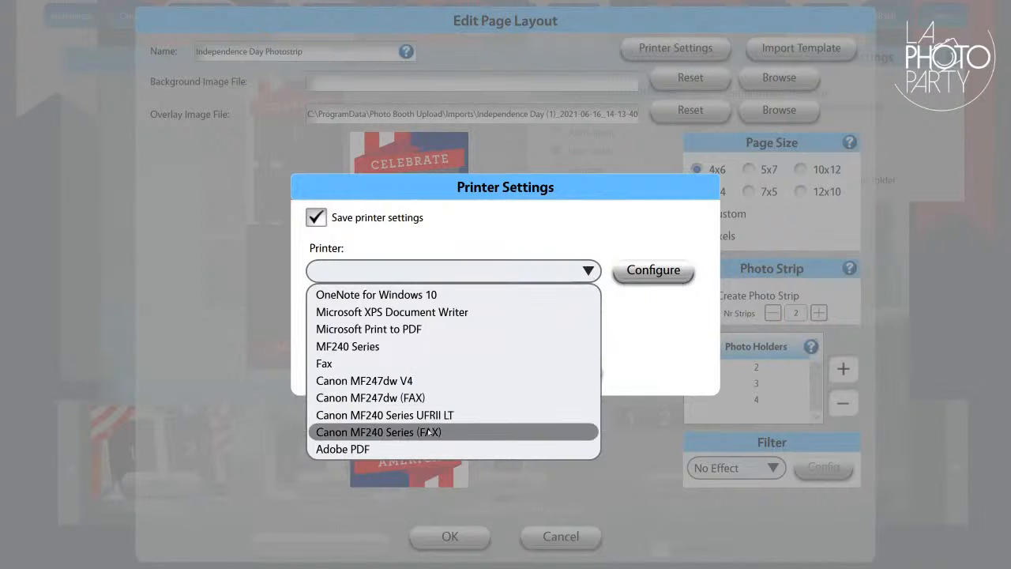
pyautogui.click(536, 219)
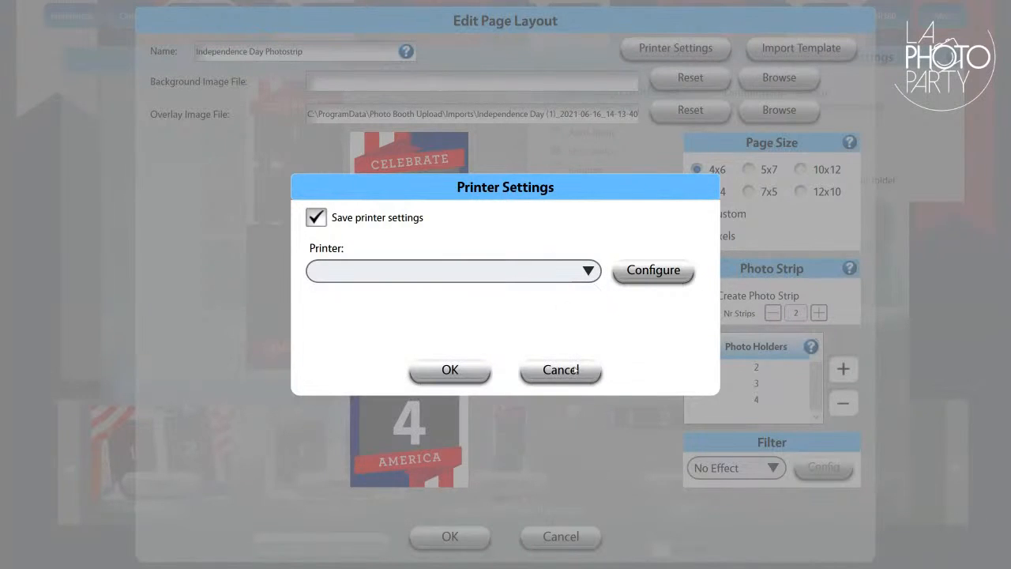
pyautogui.click(576, 373)
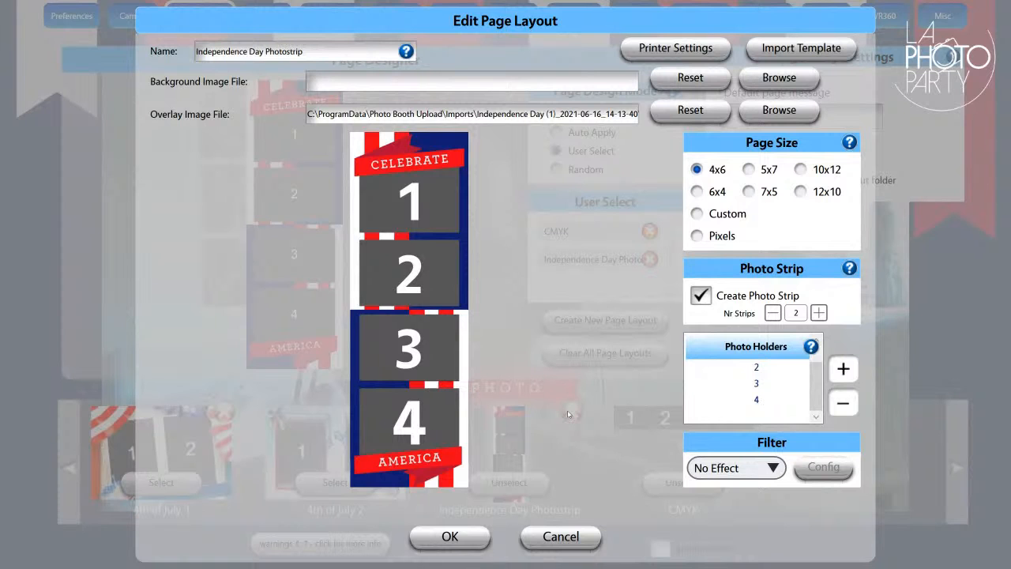
pyautogui.click(585, 546)
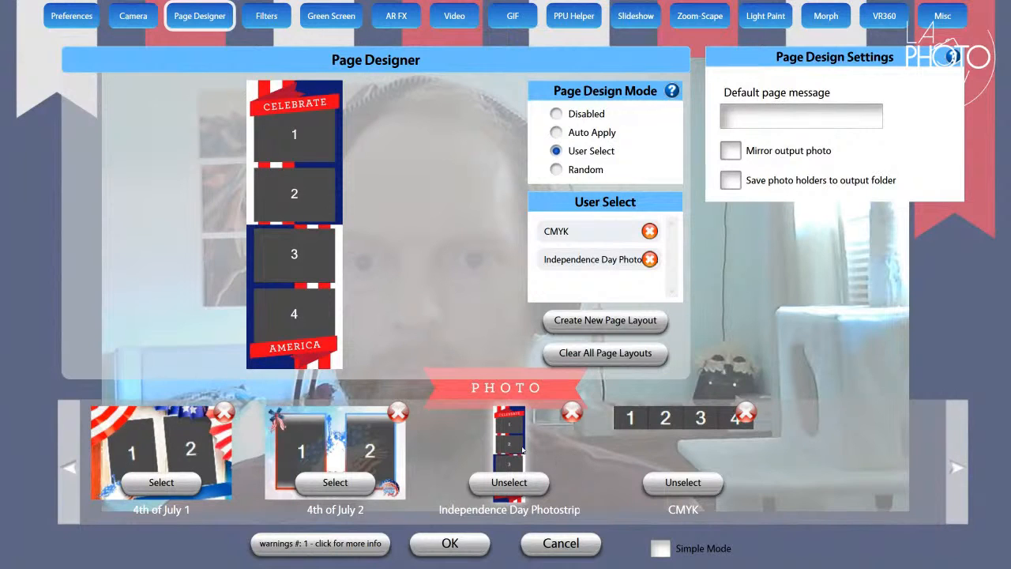
# Examine the 4th of July 2 and CMYK page layout configurations and close the settings
pyautogui.doubleClick(371, 452)
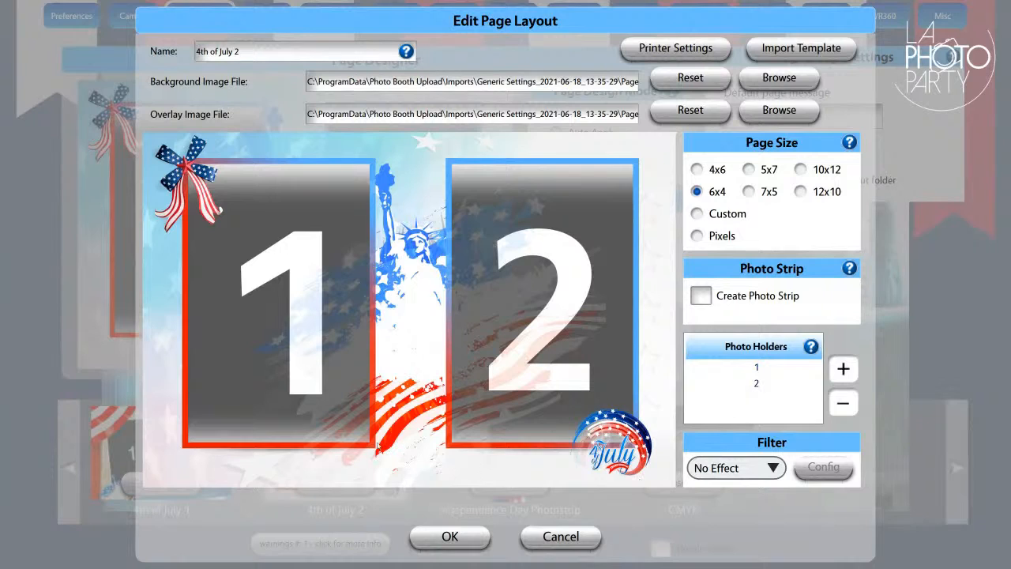
pyautogui.click(450, 536)
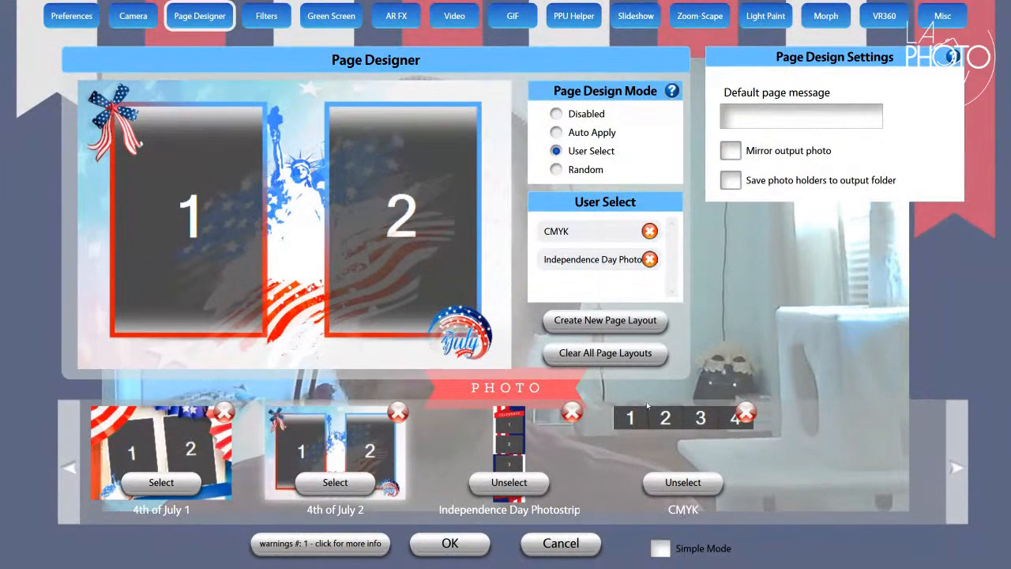
pyautogui.click(659, 429)
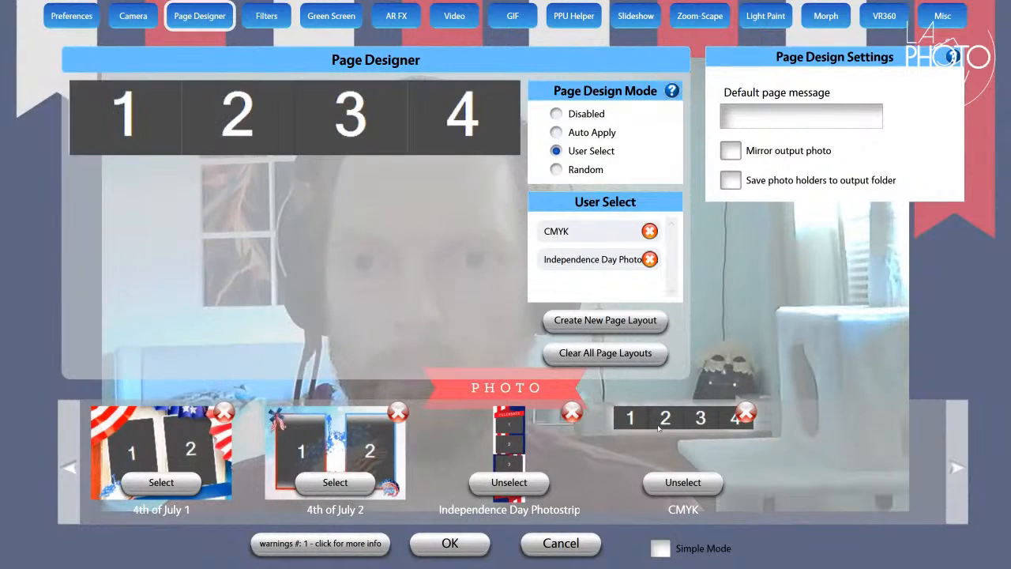
pyautogui.doubleClick(659, 428)
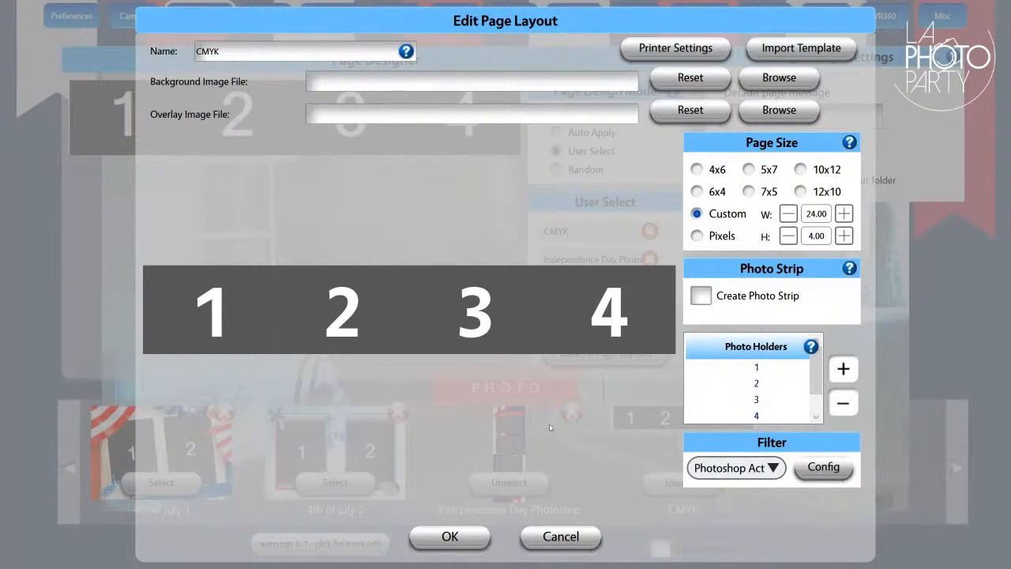
pyautogui.click(449, 536)
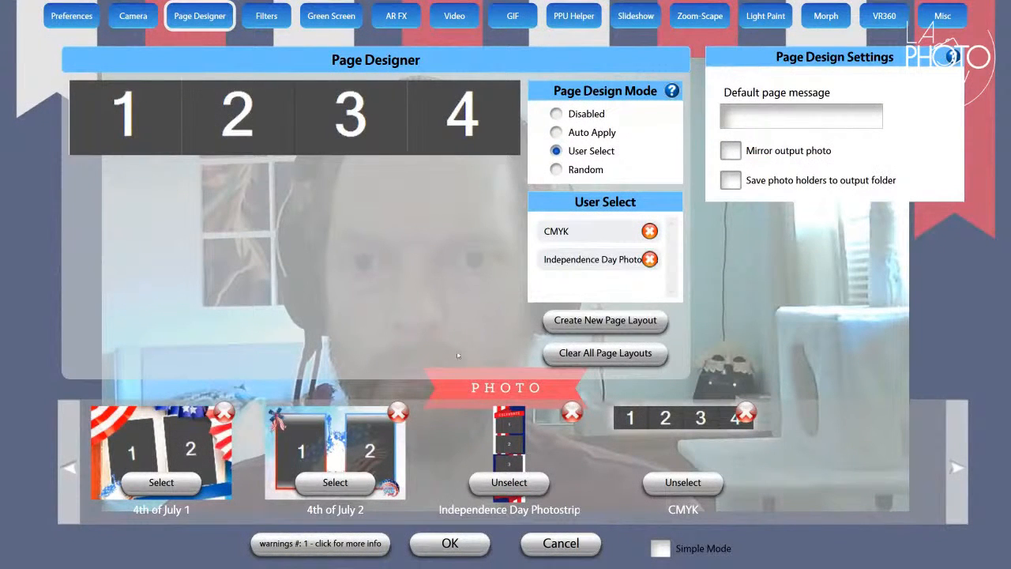
pyautogui.click(455, 545)
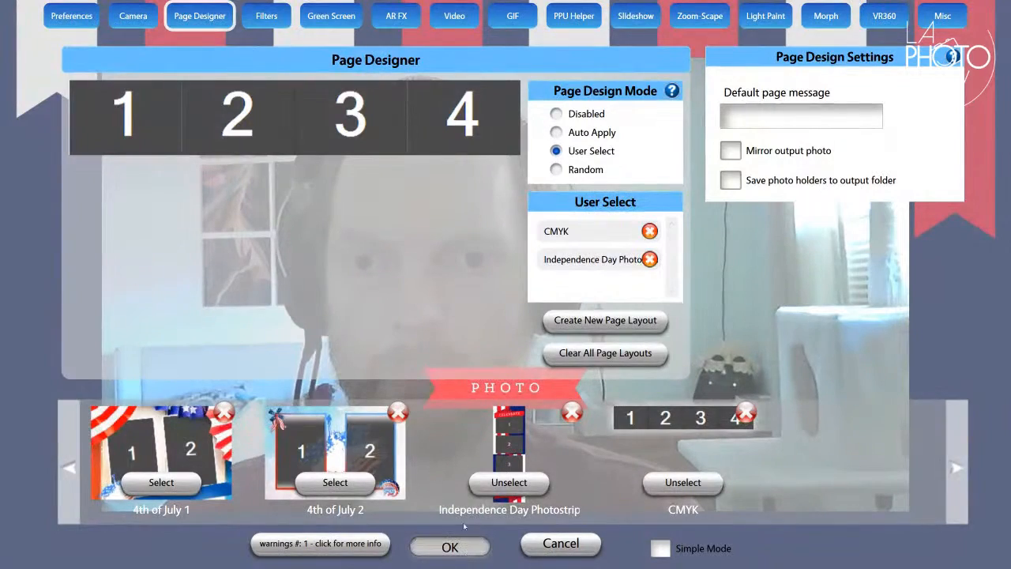
# View the sample image CMYKlayout_2018-04-09_11-27-01.jpg from the Downloads folder in File Explorer
pyautogui.press('super+d')
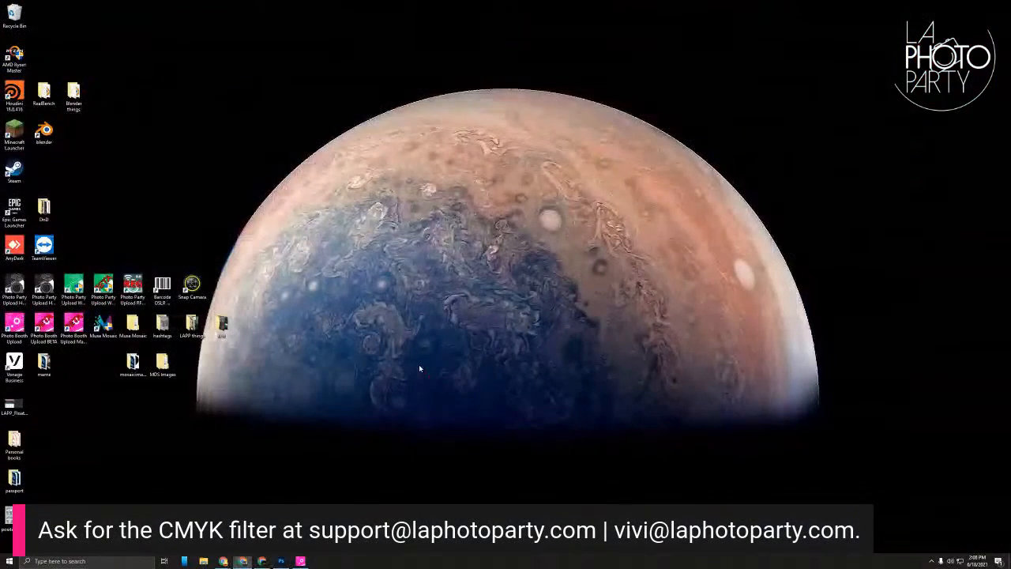
pyautogui.click(204, 561)
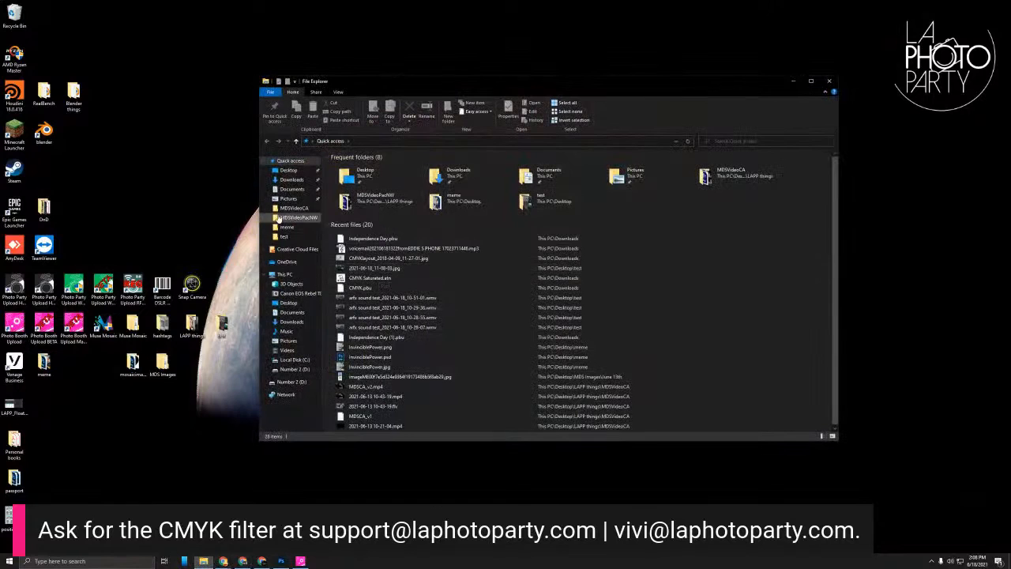
pyautogui.click(292, 180)
pyautogui.doubleClick(388, 184)
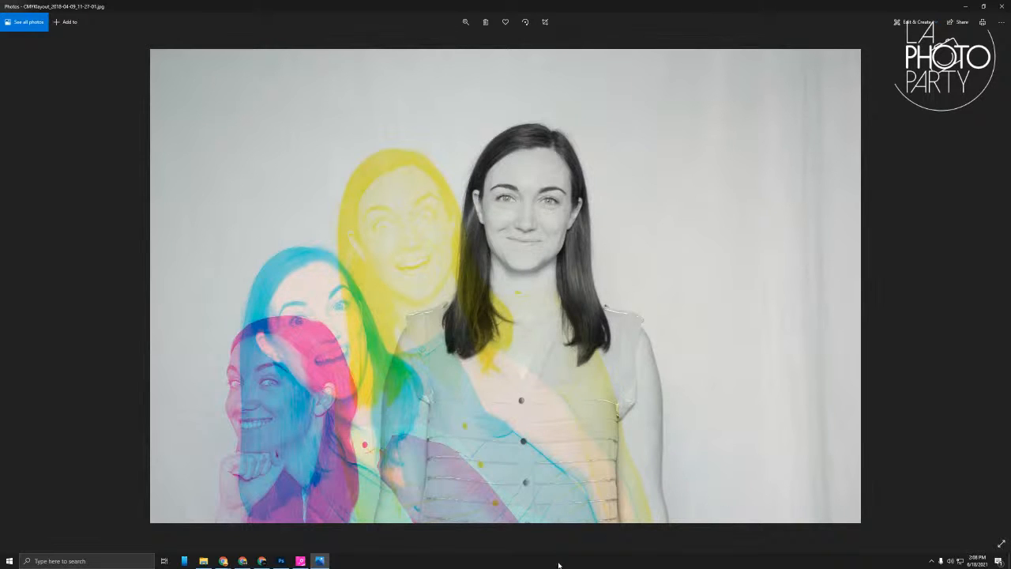
pyautogui.moveTo(306, 565)
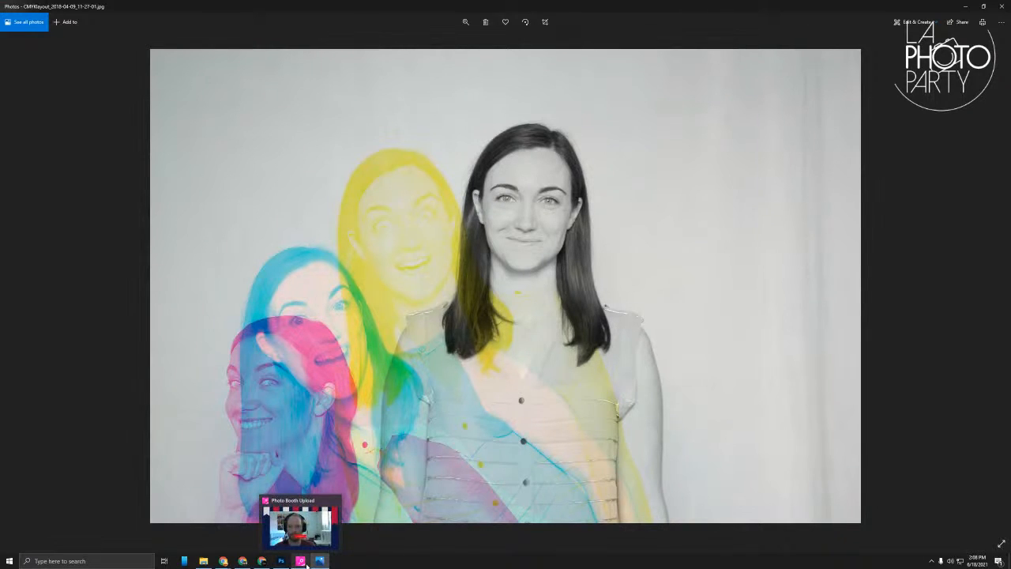
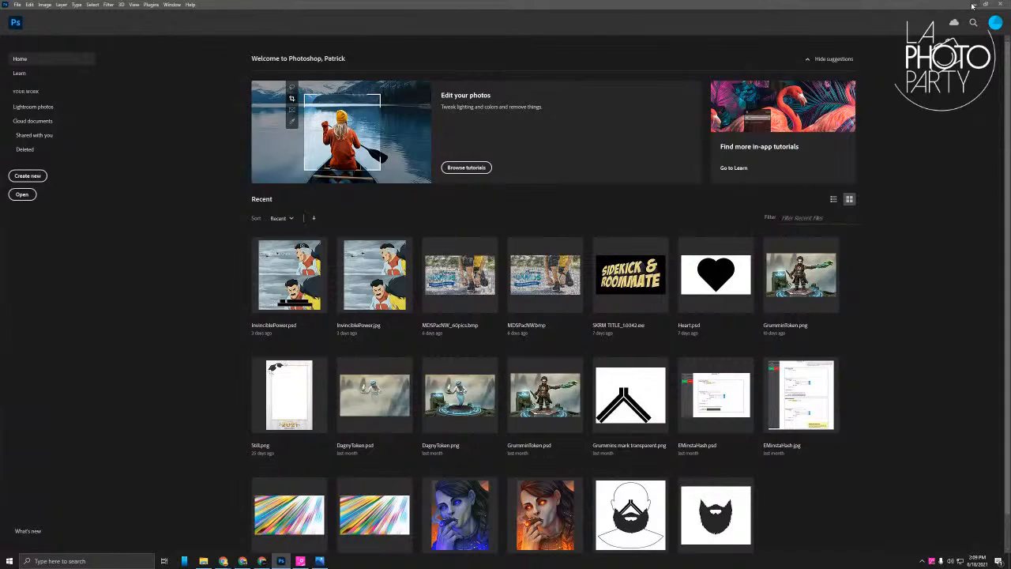
# View the newest JPG in the desktop's test folder, and move the folder window aside
pyautogui.click(974, 6)
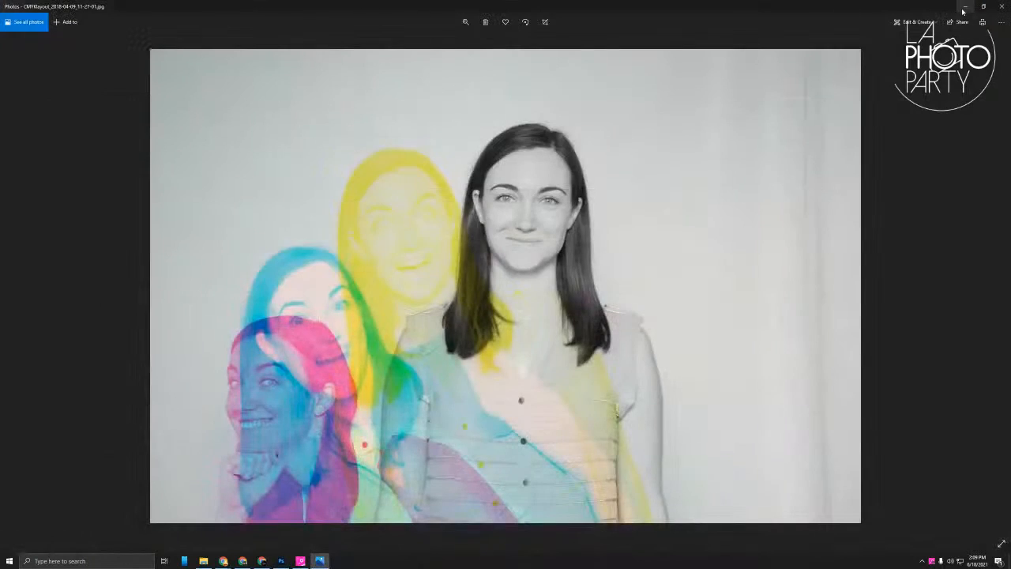
pyautogui.click(964, 6)
pyautogui.doubleClick(223, 324)
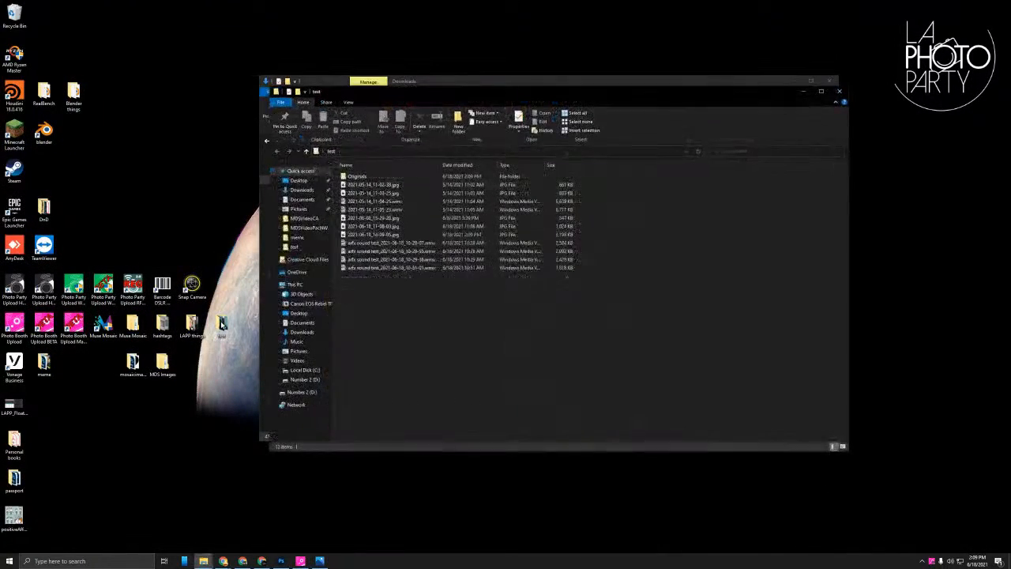
pyautogui.doubleClick(395, 237)
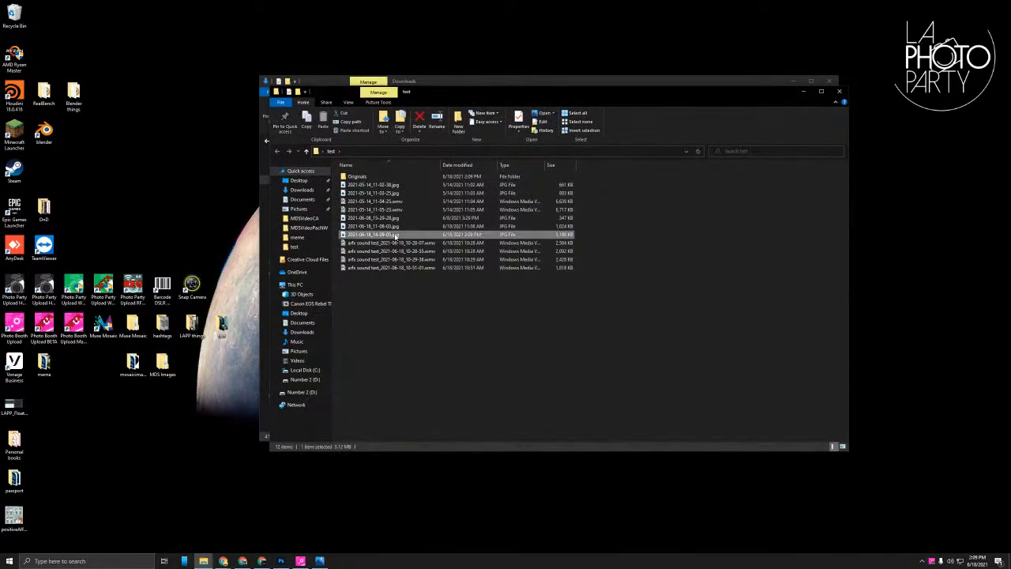
pyautogui.hotkey('alt', 'F4')
pyautogui.moveTo(489, 92); pyautogui.dragTo(227, 85)
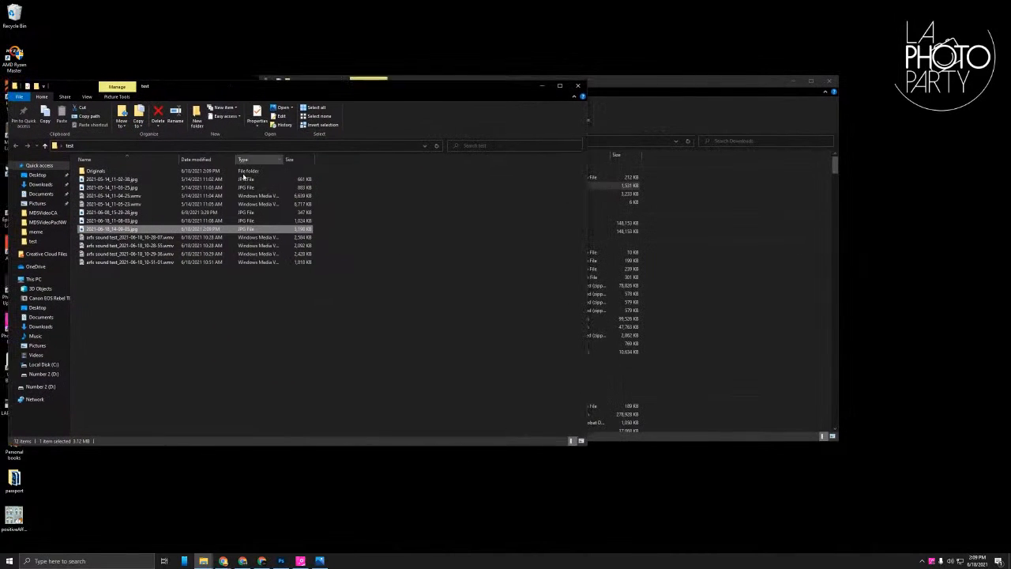
# View 2021-06-18_11-08-03.jpg from the test folder and compare it with the CMYK sample image
pyautogui.doubleClick(142, 222)
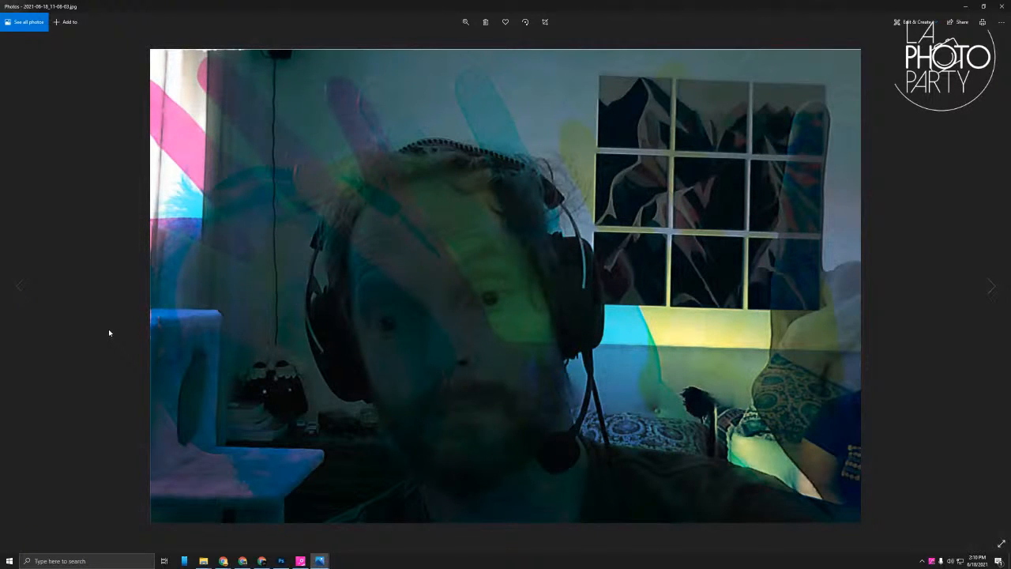
pyautogui.moveTo(280, 563)
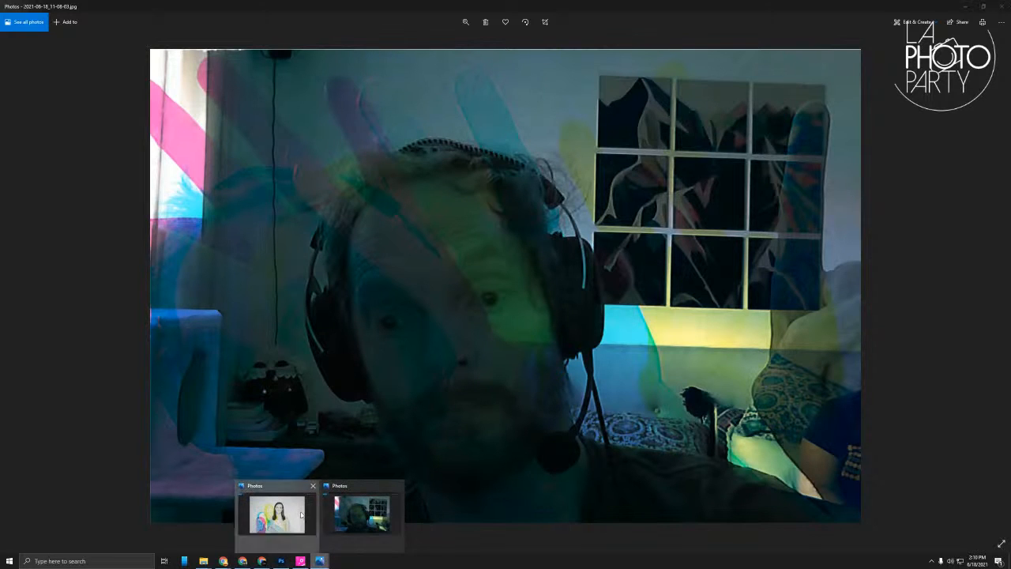
pyautogui.click(302, 514)
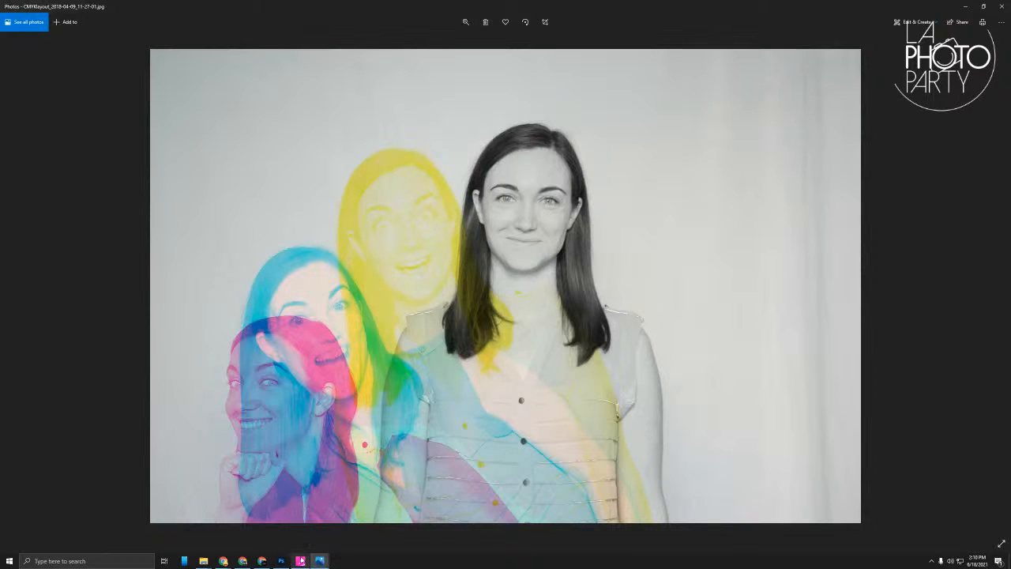
# Switch back to Photo Booth Upload and open the Fireworks animated GIF's configuration from the settings
pyautogui.moveTo(301, 559)
pyautogui.hotkey('alt', 'Tab')
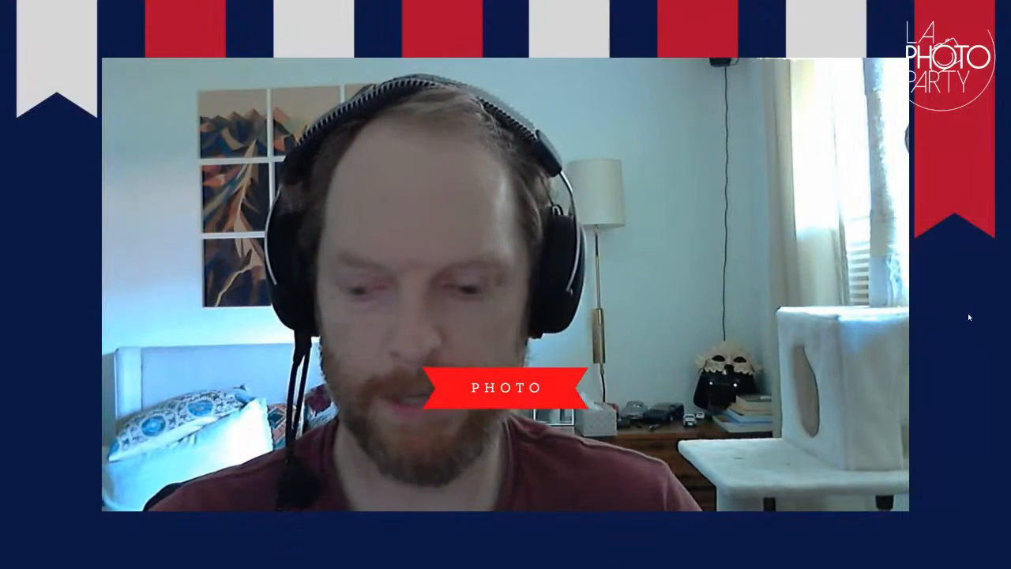
pyautogui.press('s')
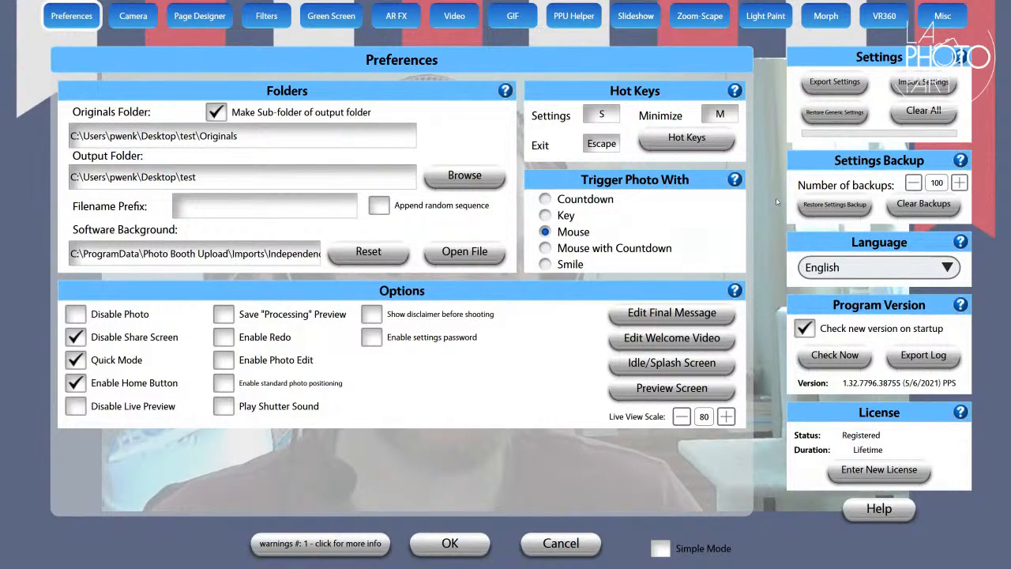
pyautogui.click(514, 17)
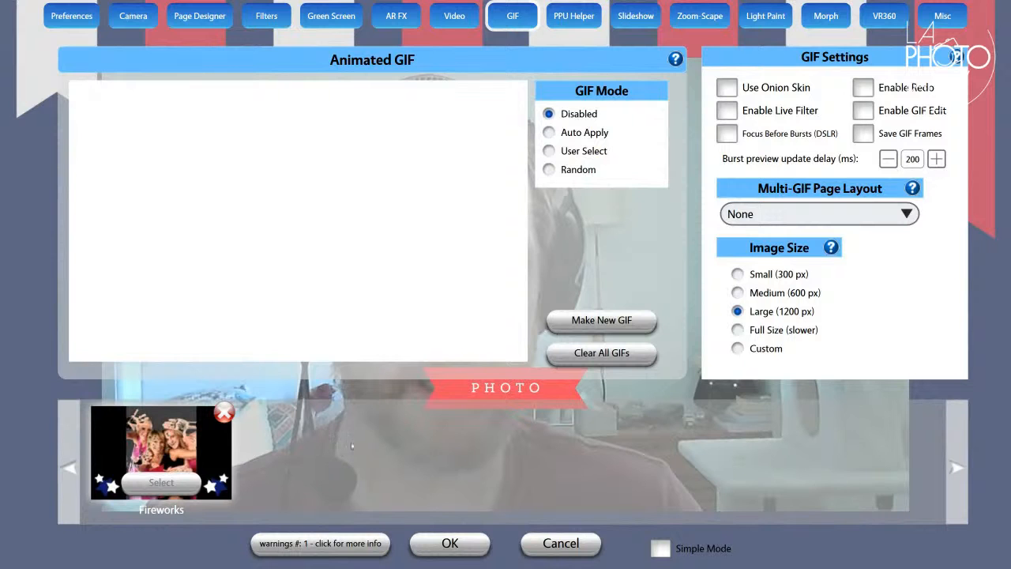
pyautogui.click(173, 448)
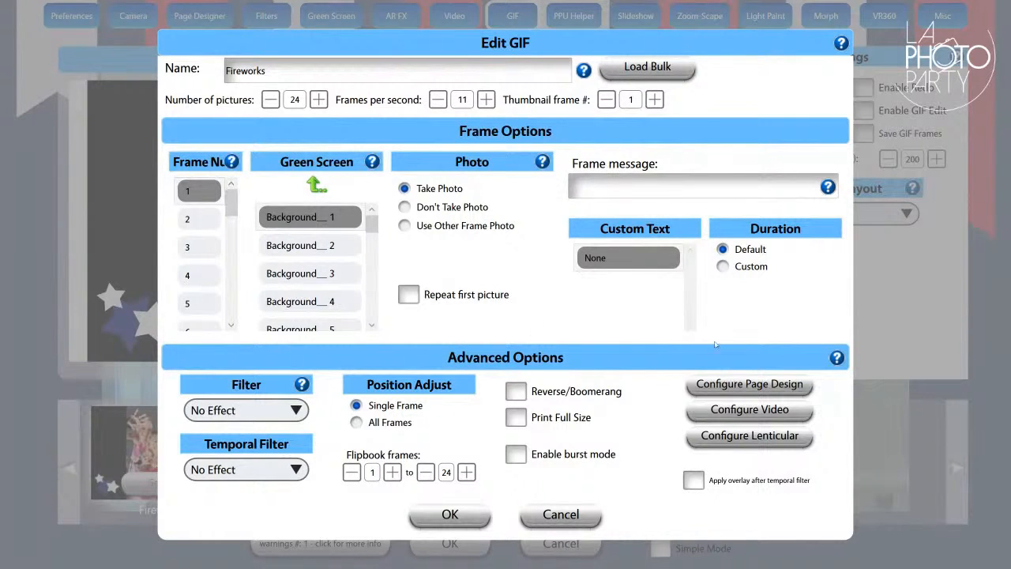
# In the Fireworks GIF's page design configuration, enable saving GIF frames in page design and choose the Independence Day Photo layout
pyautogui.click(744, 391)
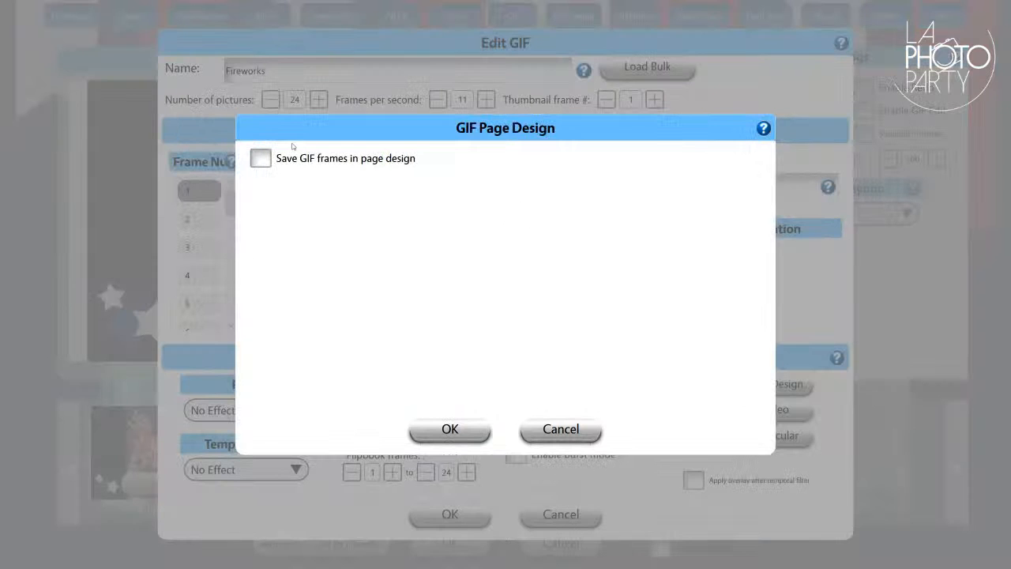
pyautogui.click(260, 158)
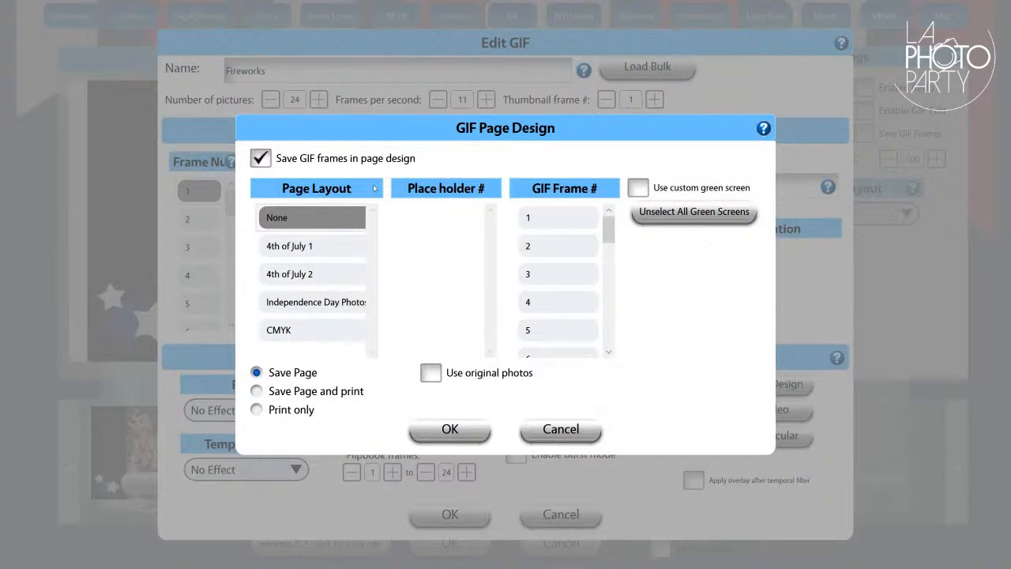
pyautogui.click(337, 307)
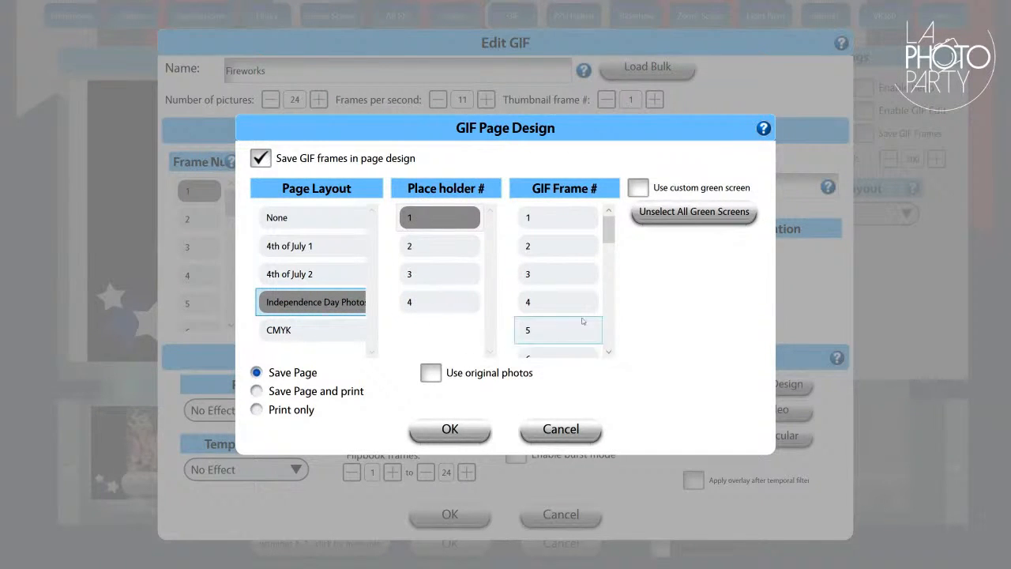
pyautogui.moveTo(609, 229)
pyautogui.mouseDown()
pyautogui.moveTo(609, 340)
pyautogui.moveTo(609, 230)
pyautogui.mouseUp()
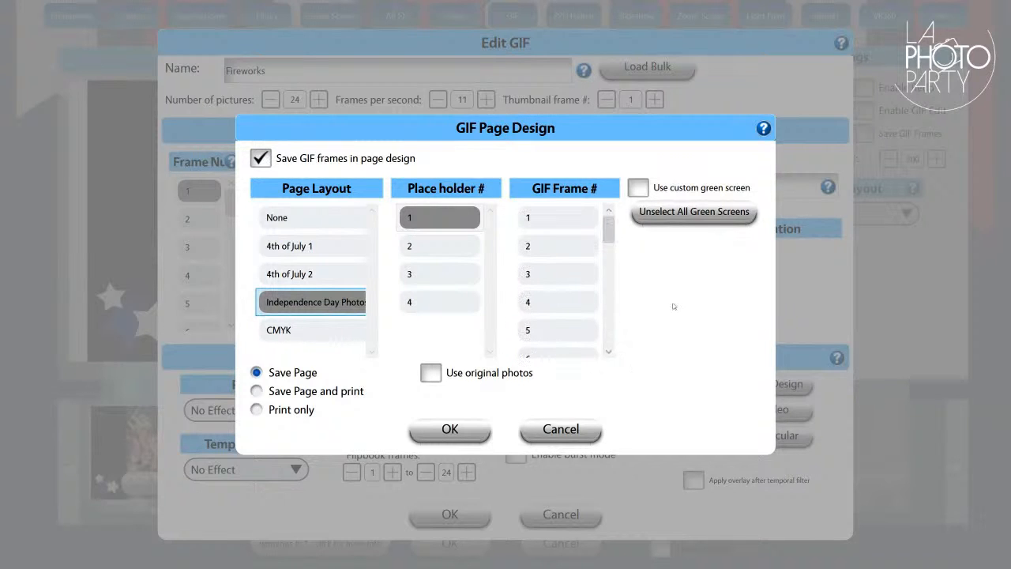
# Assign GIF frames 1, 22, 23 and 24 to placeholders 1, 2, 3 and 4 respectively, and discard the page design settings
pyautogui.click(425, 217)
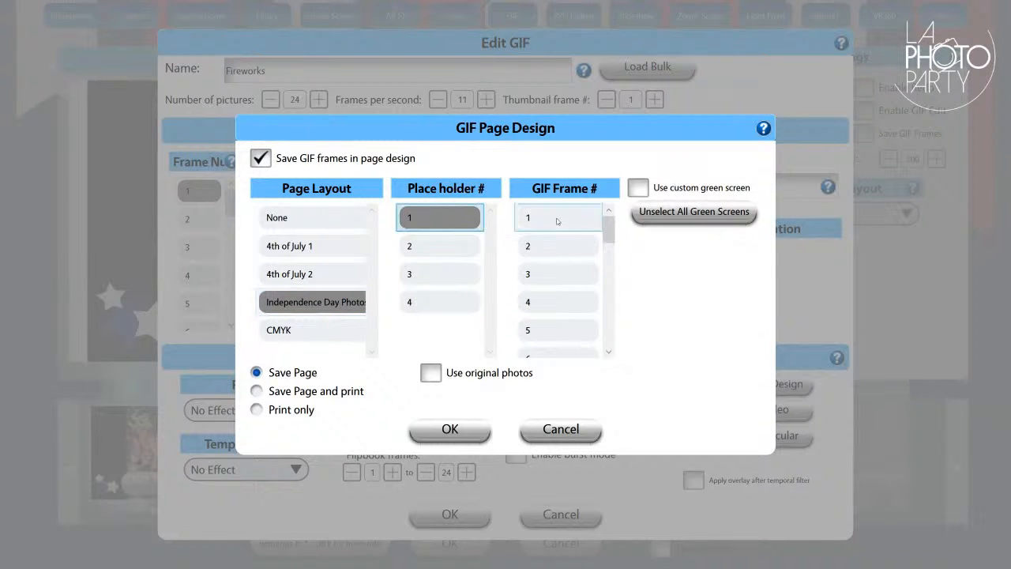
pyautogui.click(528, 219)
pyautogui.click(424, 247)
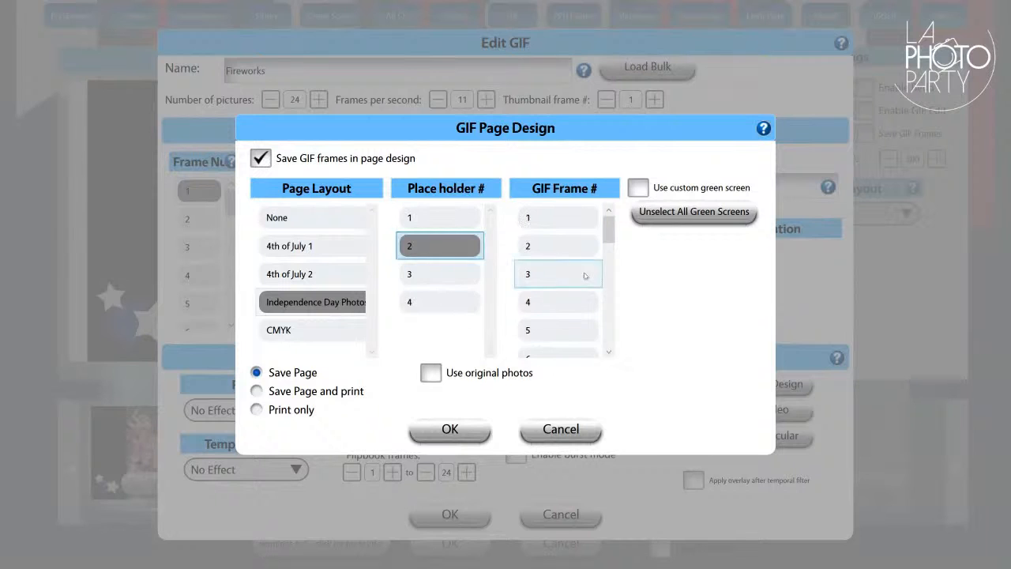
pyautogui.moveTo(609, 237); pyautogui.dragTo(615, 337)
pyautogui.click(553, 273)
pyautogui.click(412, 273)
pyautogui.click(583, 300)
pyautogui.click(473, 301)
pyautogui.click(570, 332)
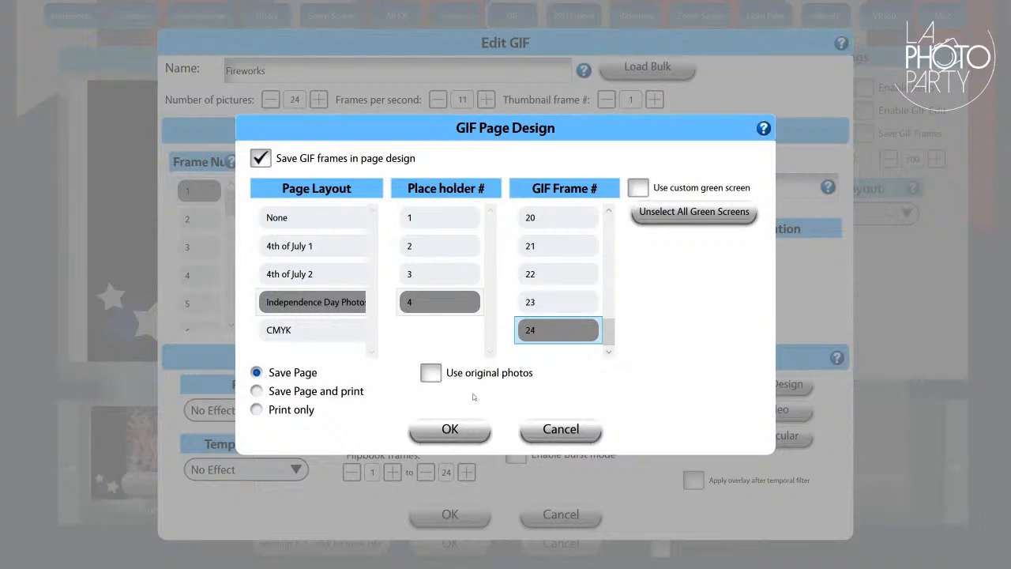
pyautogui.click(563, 432)
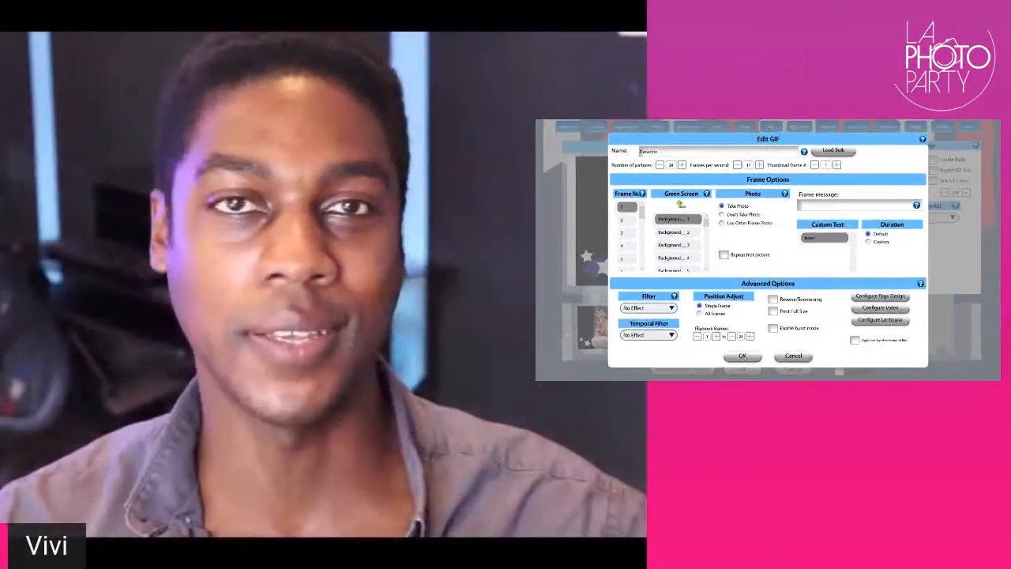
# Leave the Fireworks GIF configuration and open the Page Designer settings
pyautogui.press('Escape')
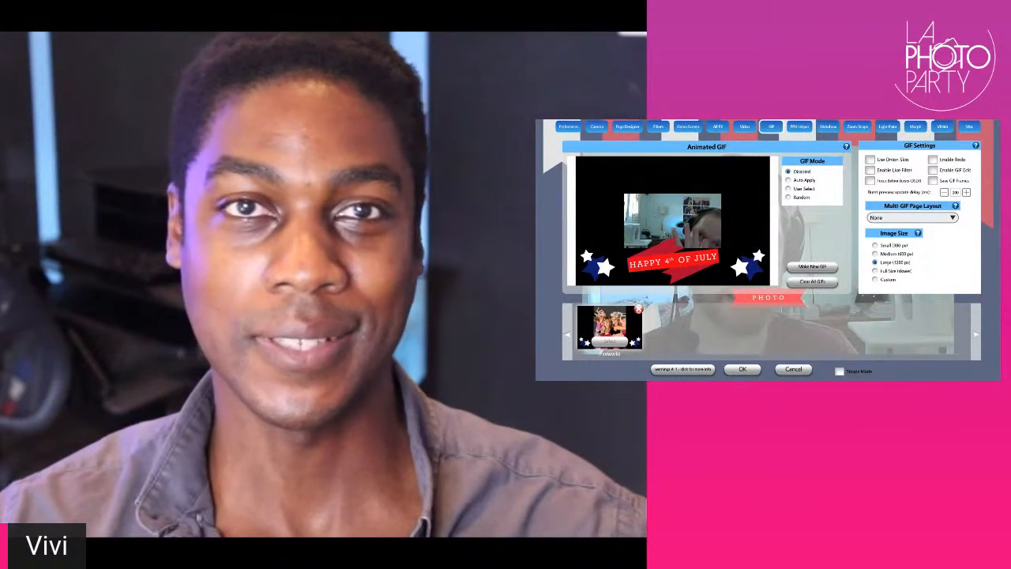
pyautogui.click(627, 126)
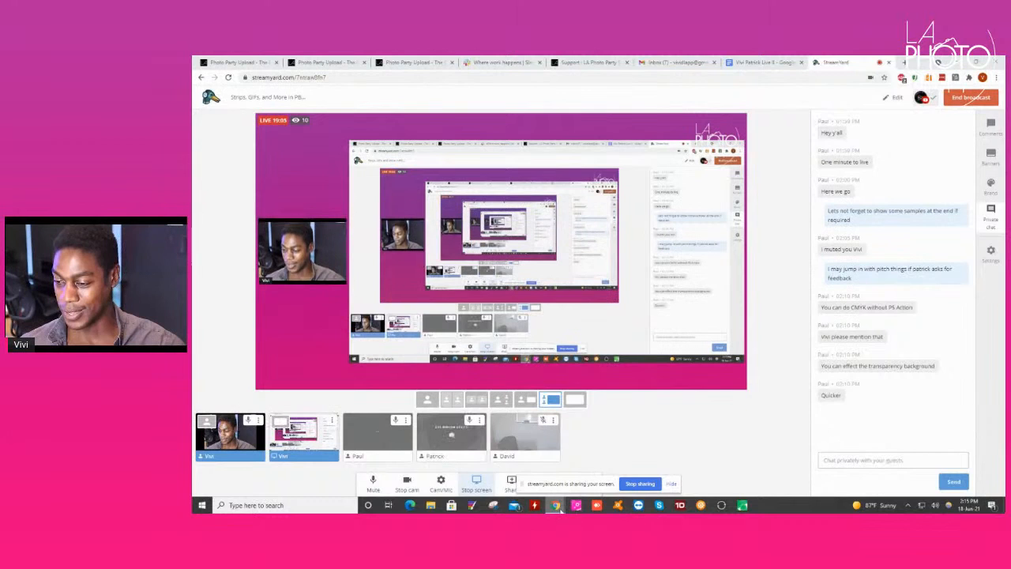
# Switch to the Chrome window with the Google Drive Samples folder and view the event samples in turn through toofaced_0296.jpg
pyautogui.moveTo(557, 502)
pyautogui.click(568, 478)
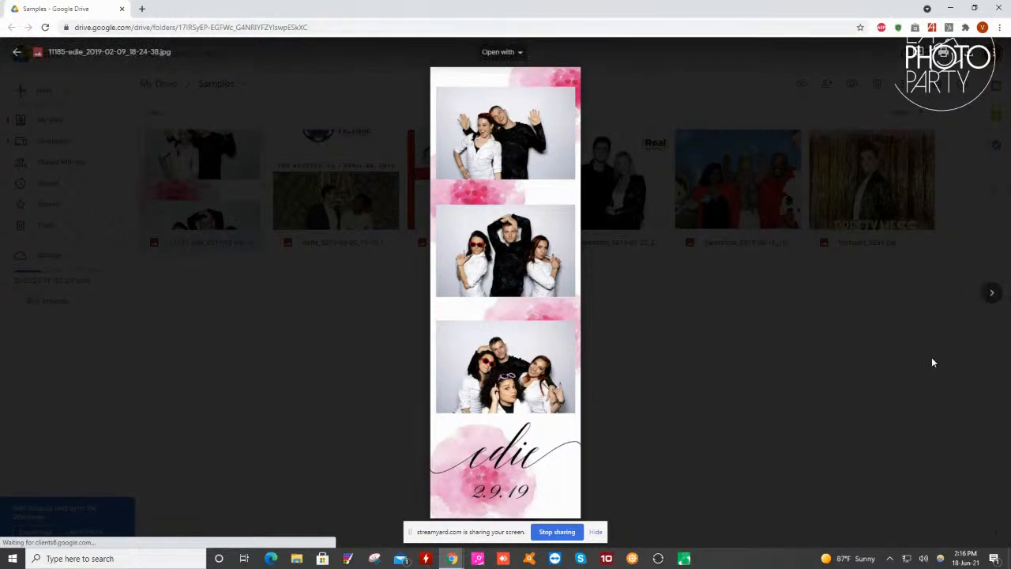
pyautogui.click(993, 292)
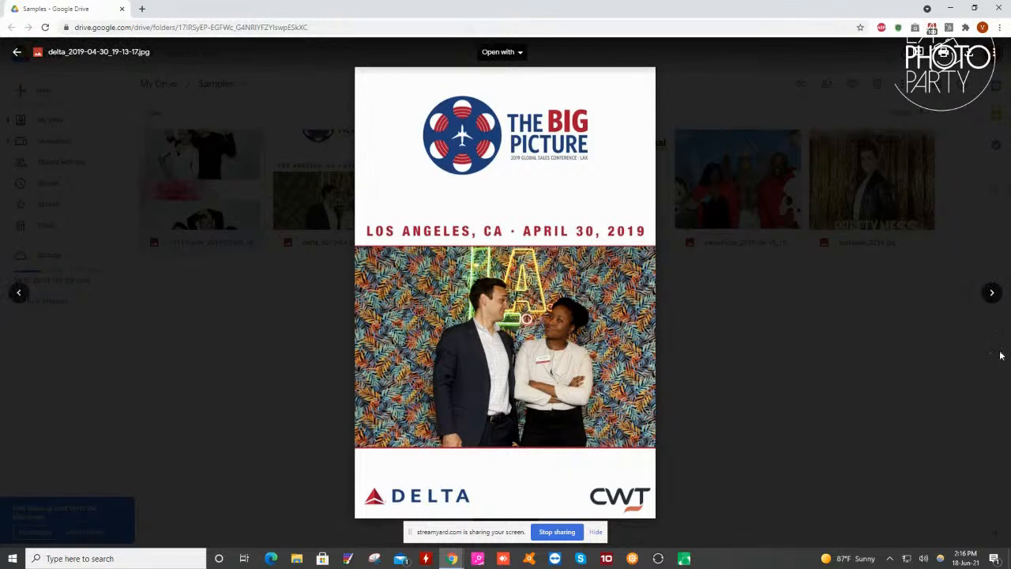
pyautogui.click(992, 294)
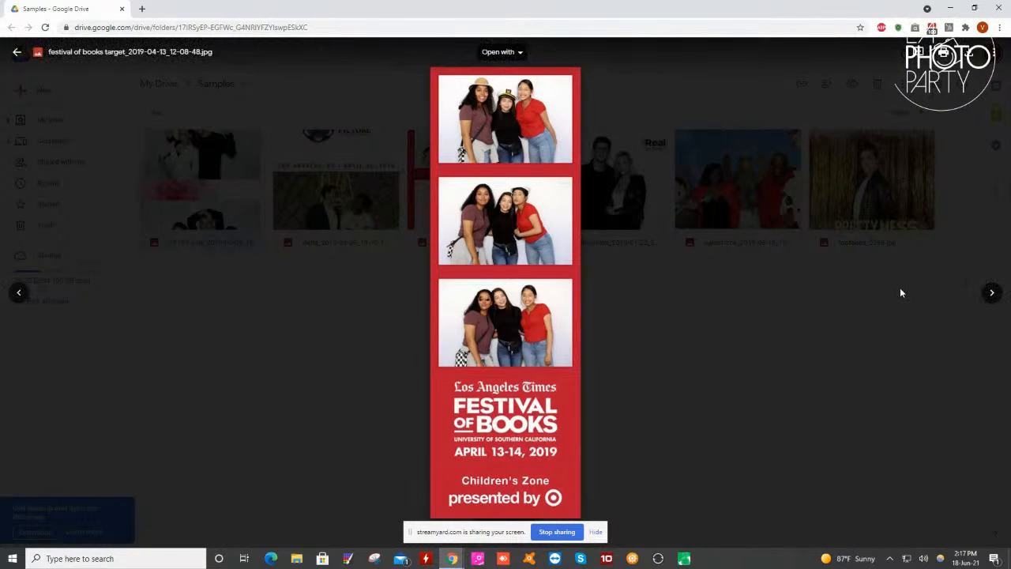
pyautogui.click(992, 294)
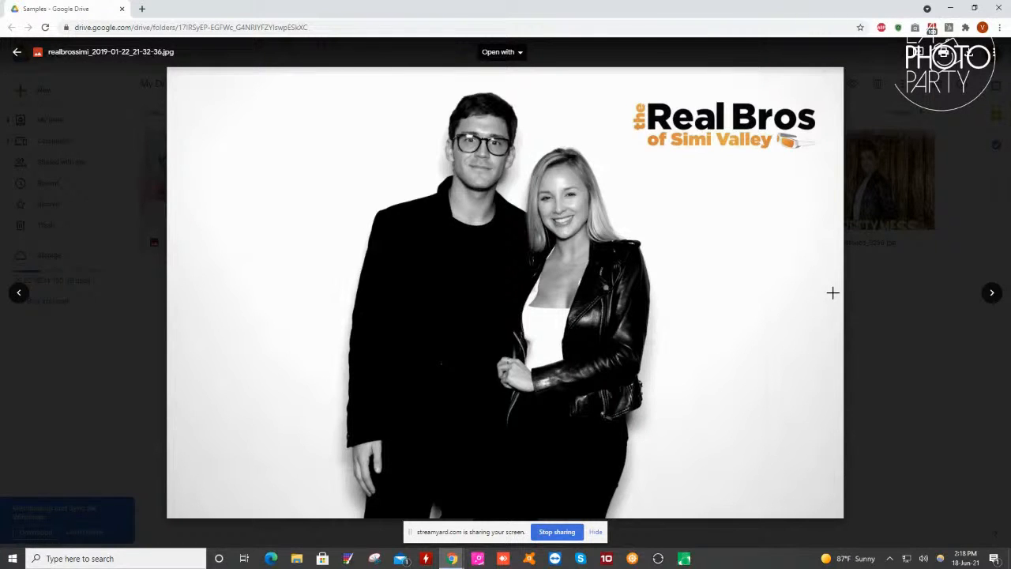
pyautogui.click(993, 293)
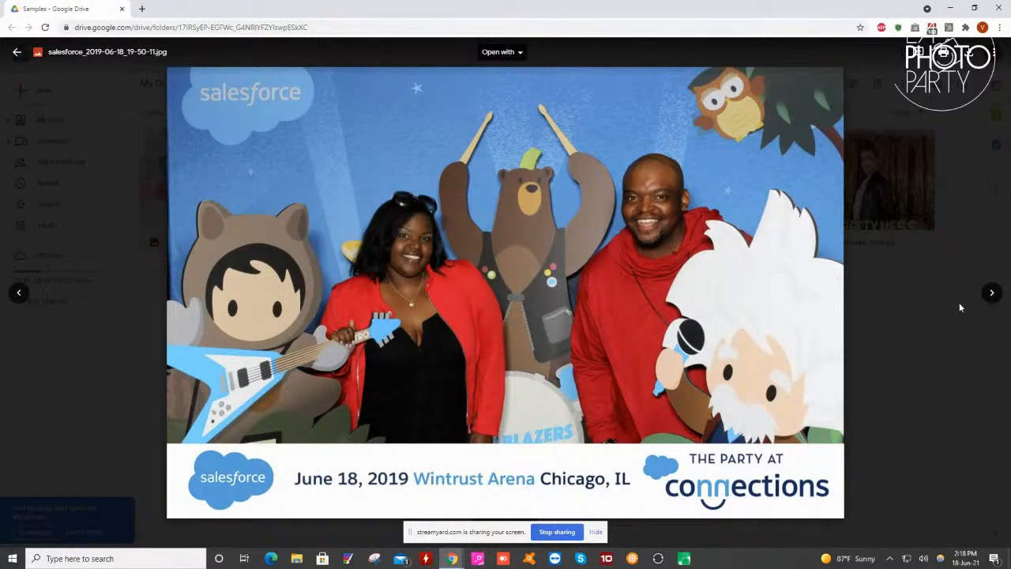
pyautogui.click(992, 293)
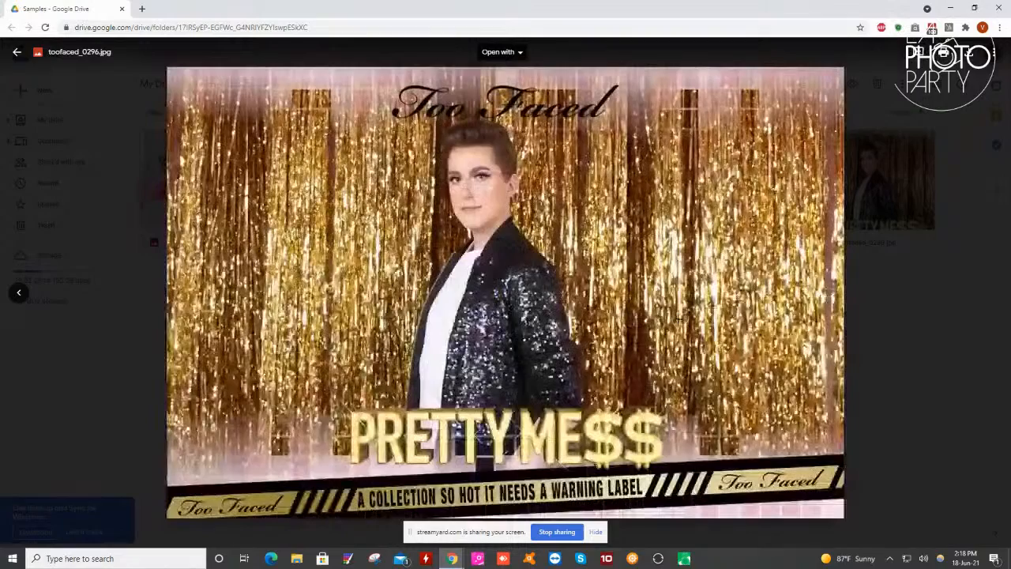